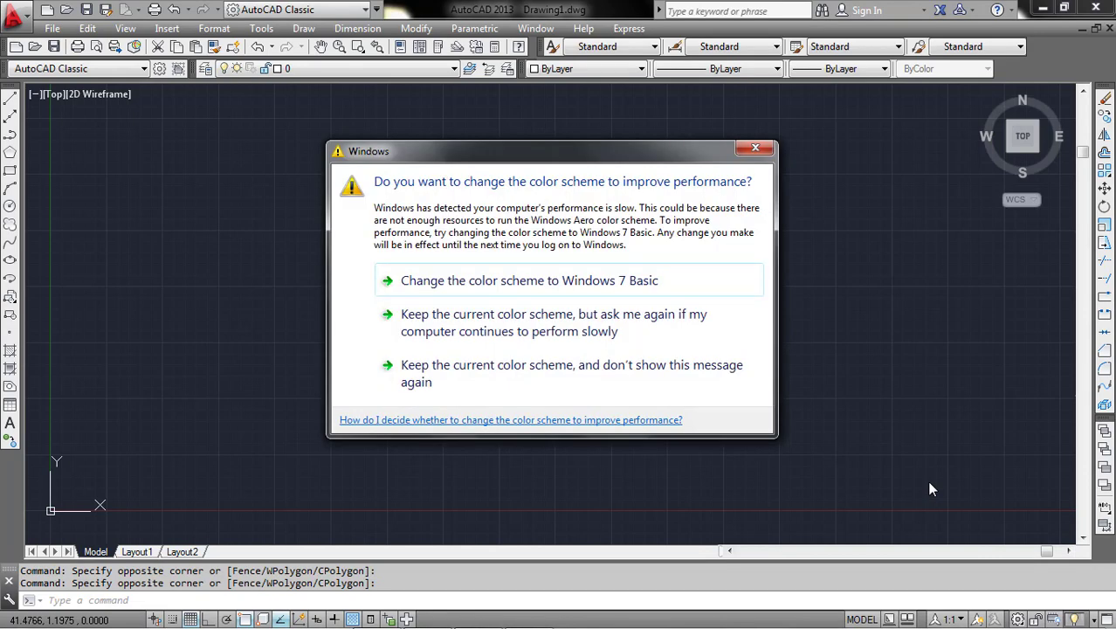
Step: Switch Windows to the Windows 7 Basic colour scheme and close AutoCAD 2013
left_click(489, 281)
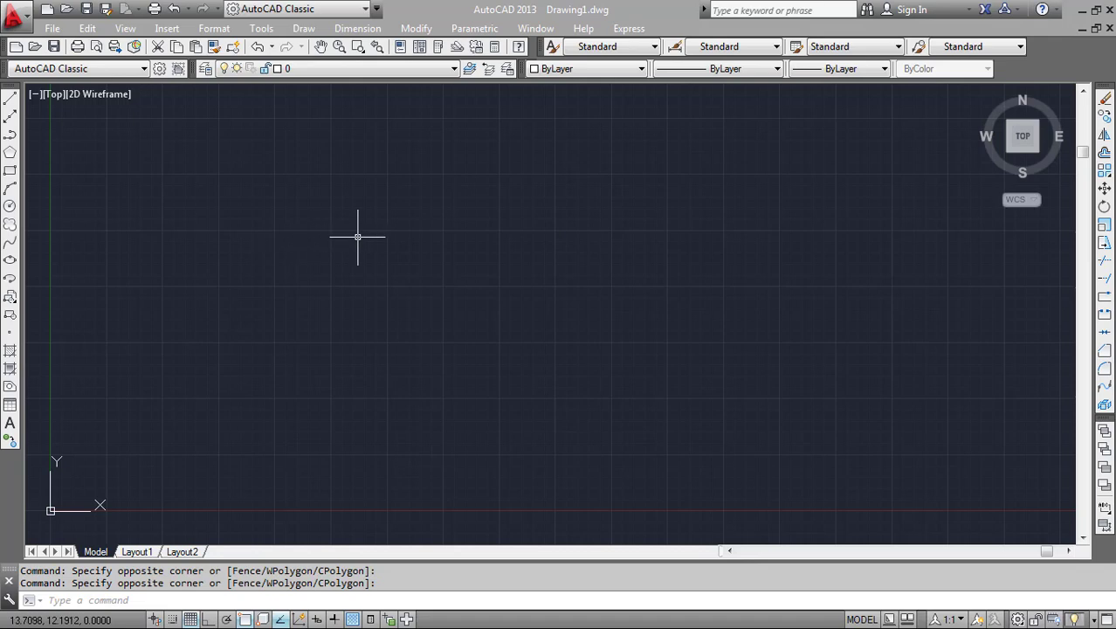
left_click(1110, 9)
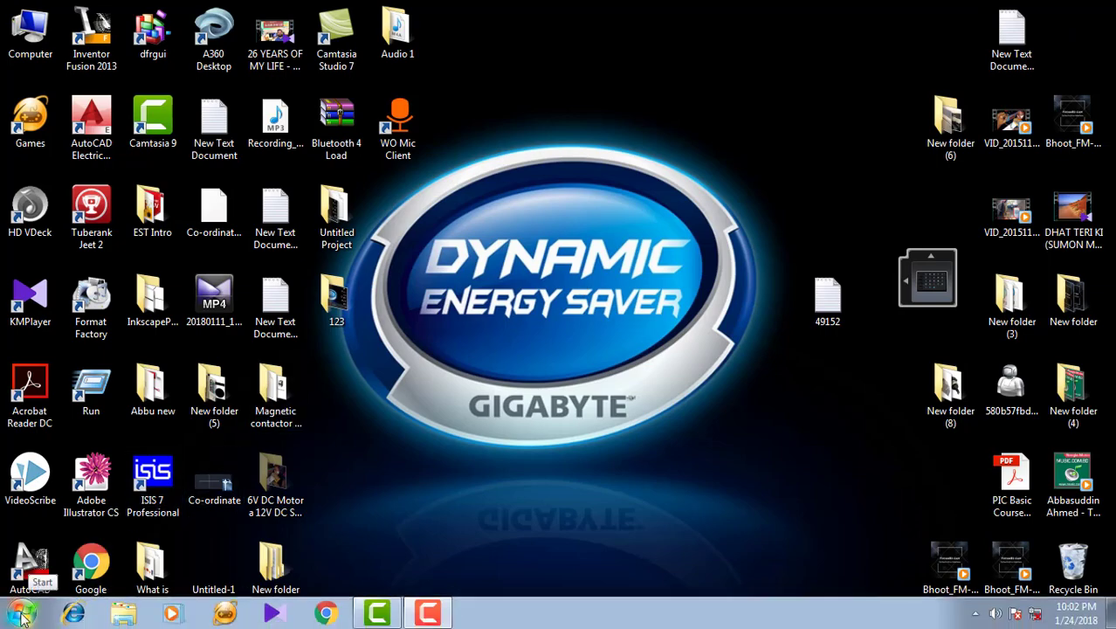
Step: Expand the Autodesk folder in the Start menu's All Programs list to show AutoCAD 2013 - English
left_click(23, 616)
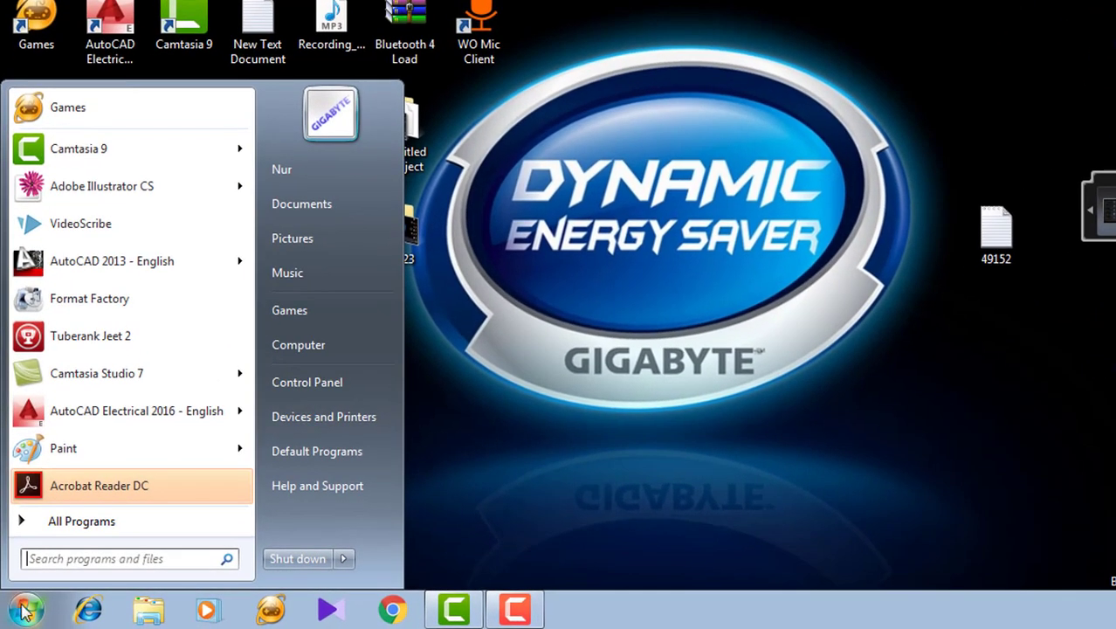
left_click(85, 529)
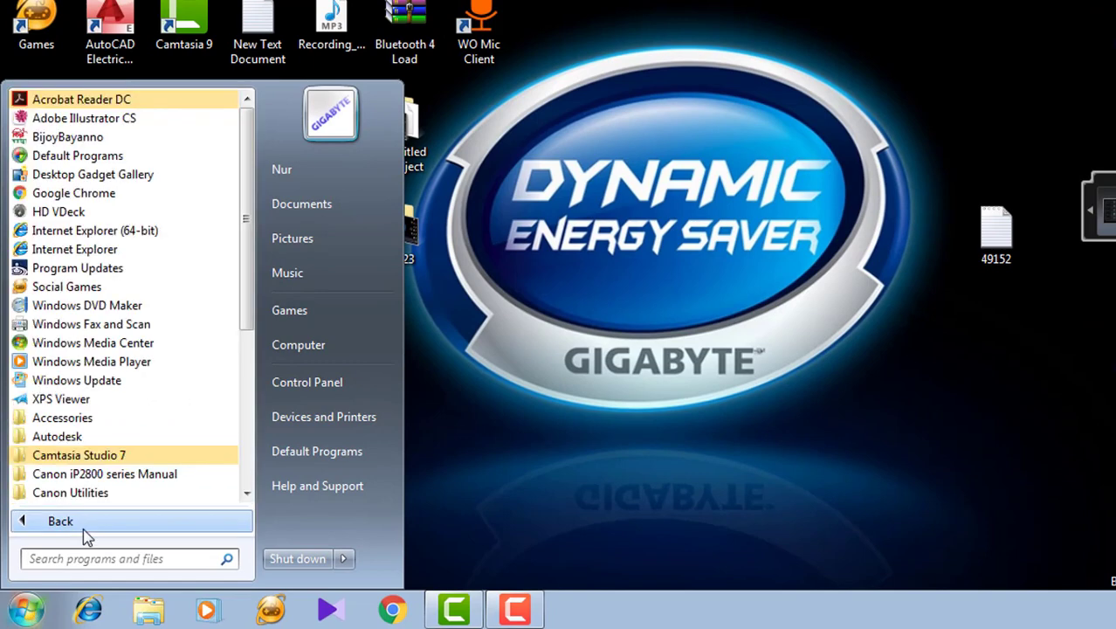
left_click(67, 438)
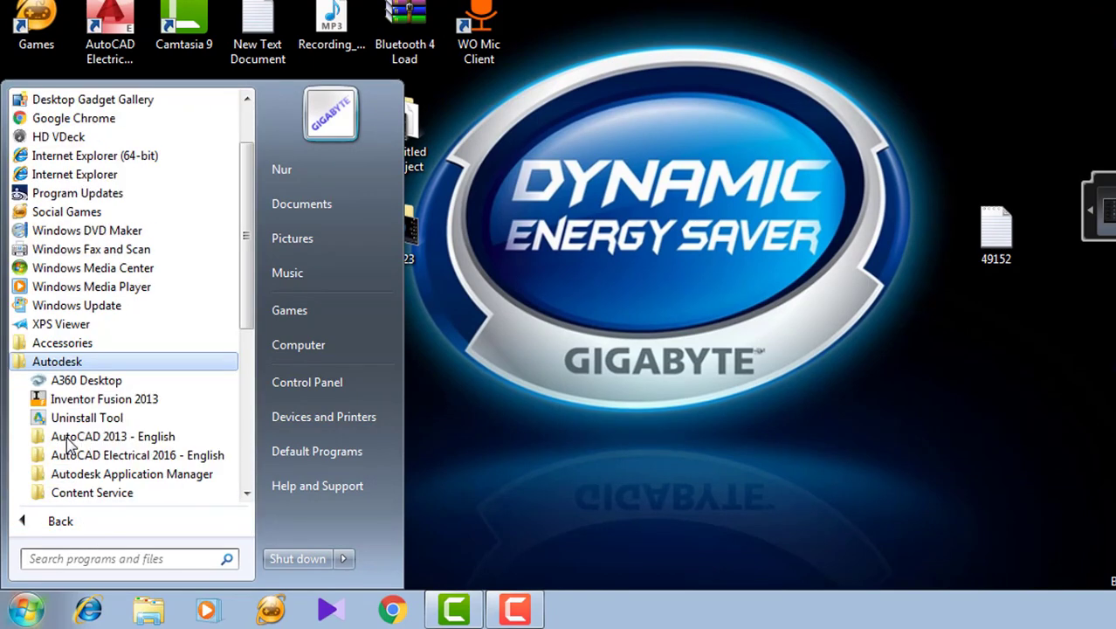
left_click_drag(245, 287, 244, 353)
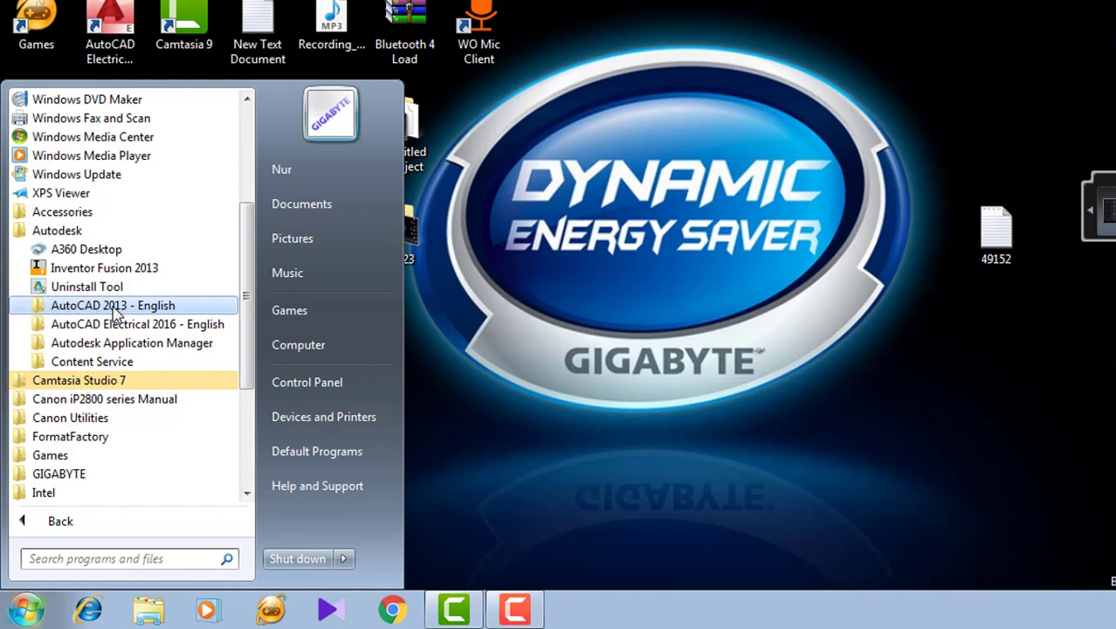
Step: Expand AutoCAD 2013 - English and run Reset Settings to Default
left_click(116, 307)
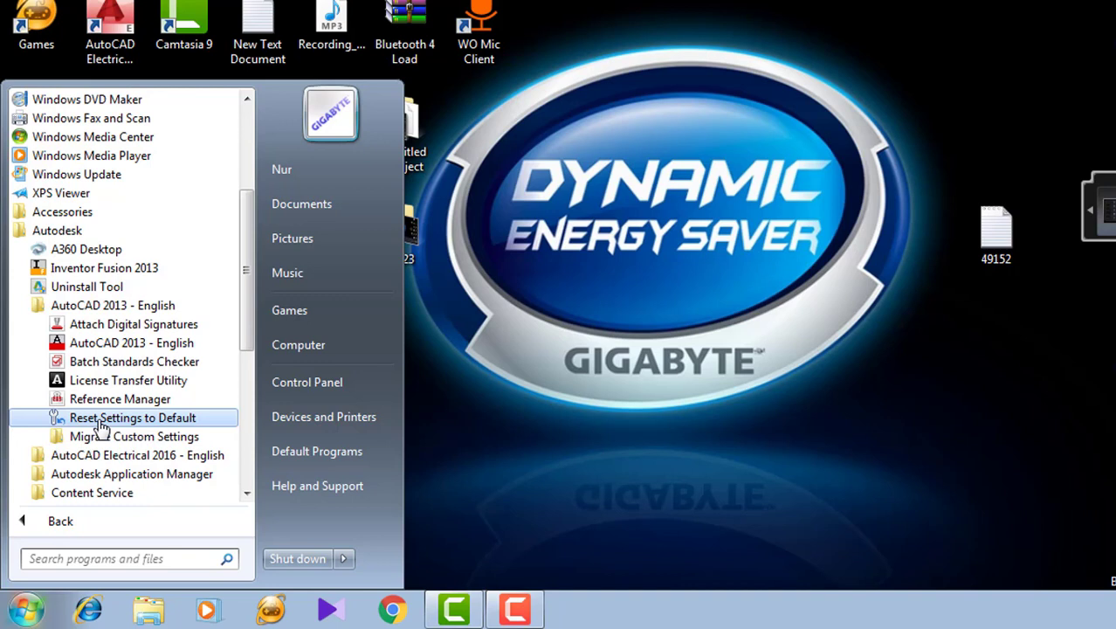
left_click(101, 421)
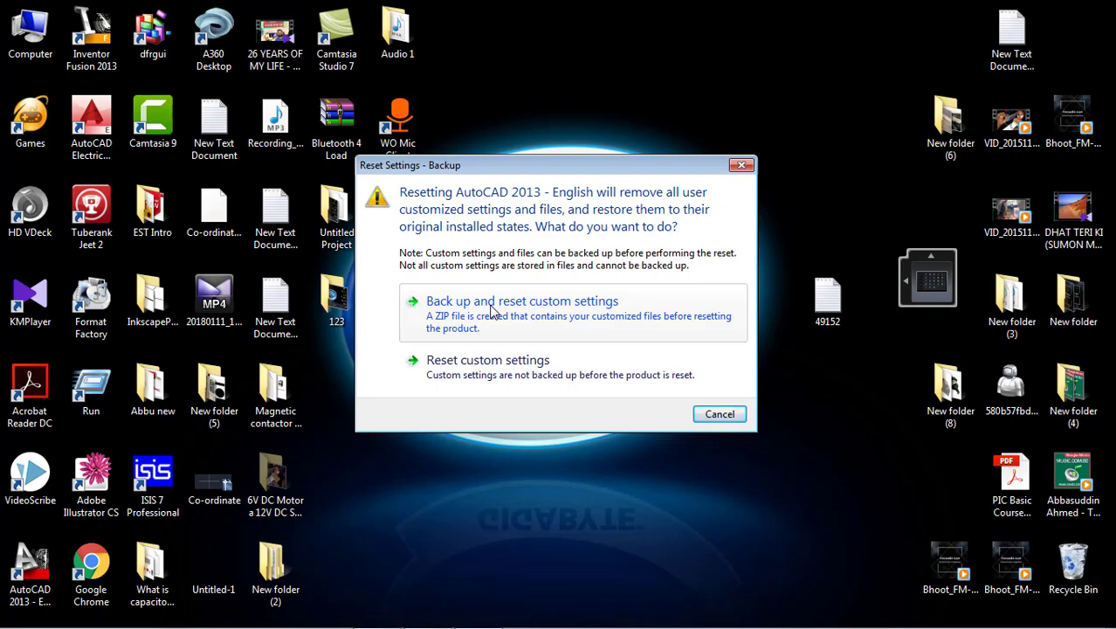
Step: Choose backup-and-reset, save the settings backup zip in Documents, and confirm the reset
left_click(492, 308)
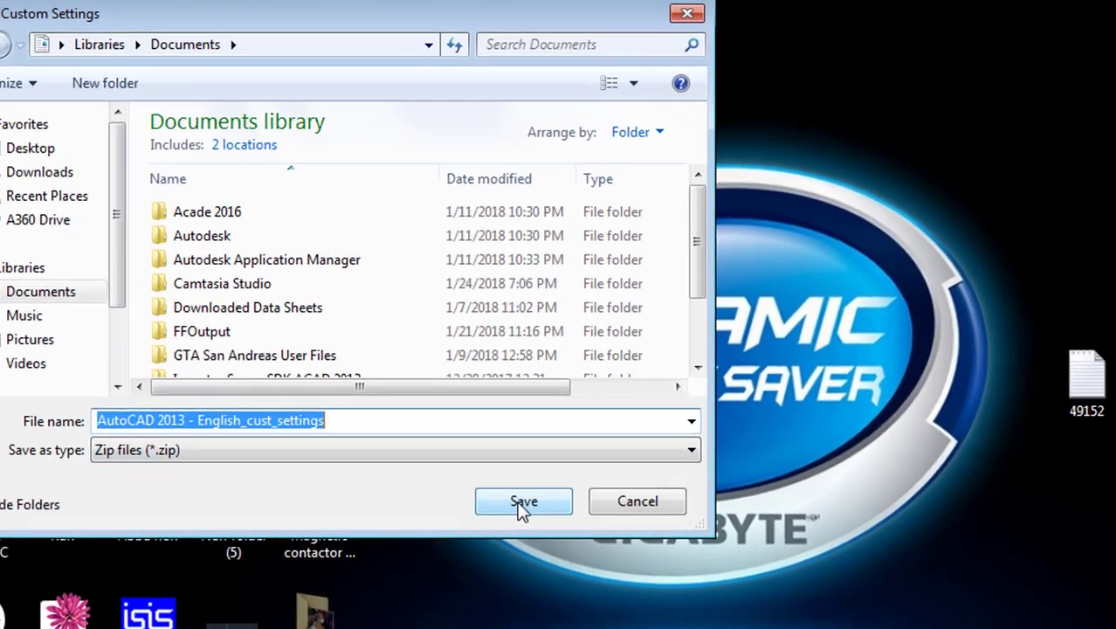
left_click(423, 386)
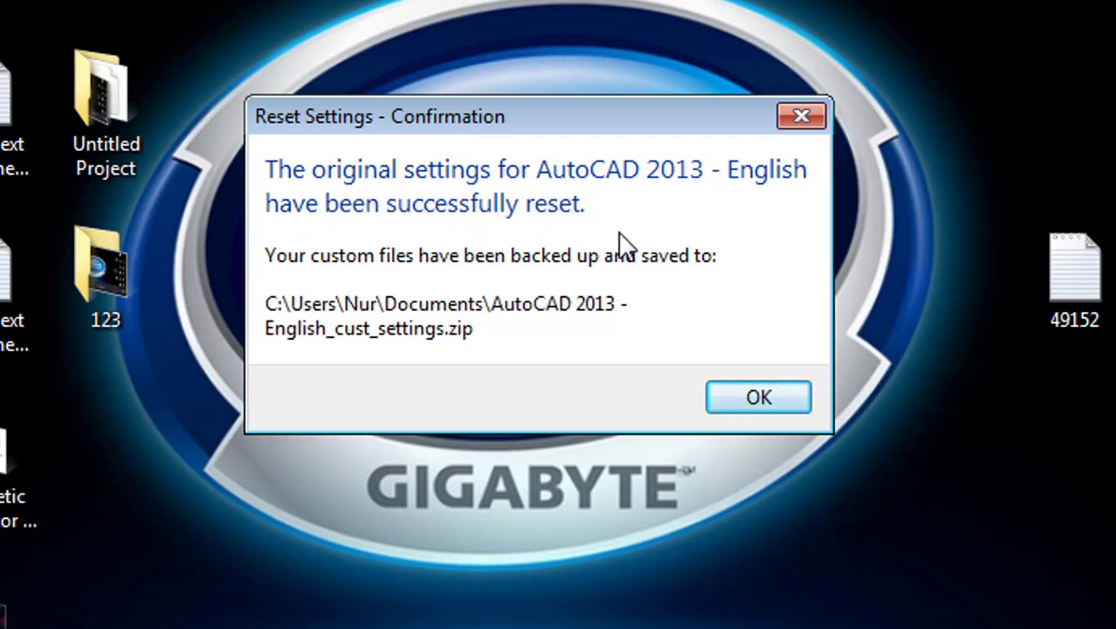
left_click(725, 403)
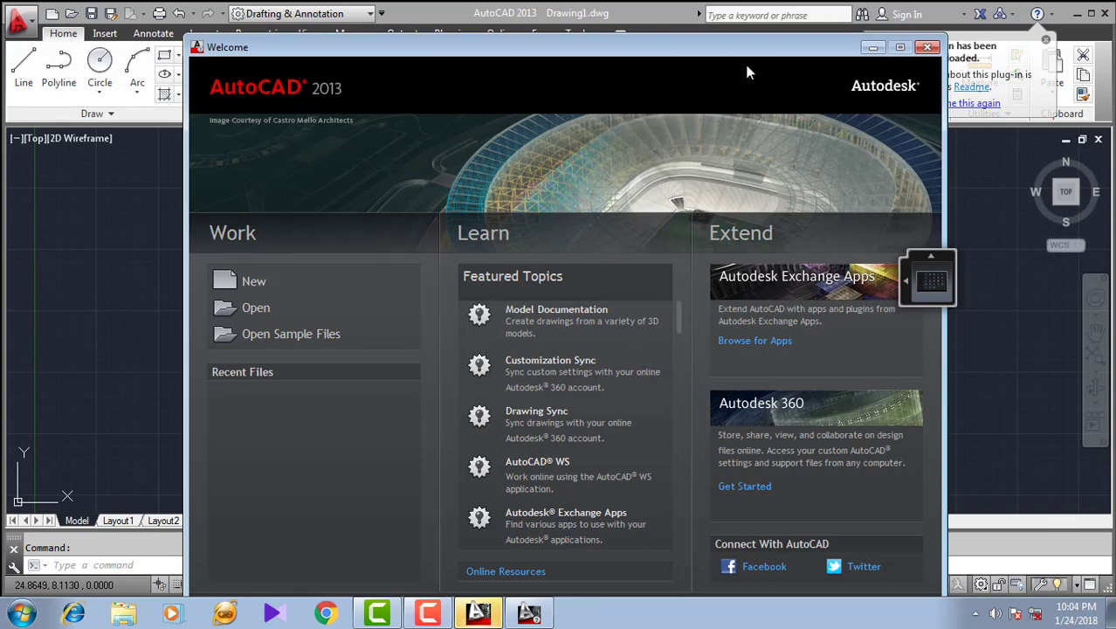
Step: Dismiss the Welcome window to reveal the empty Drawing1.dwg
left_click(928, 46)
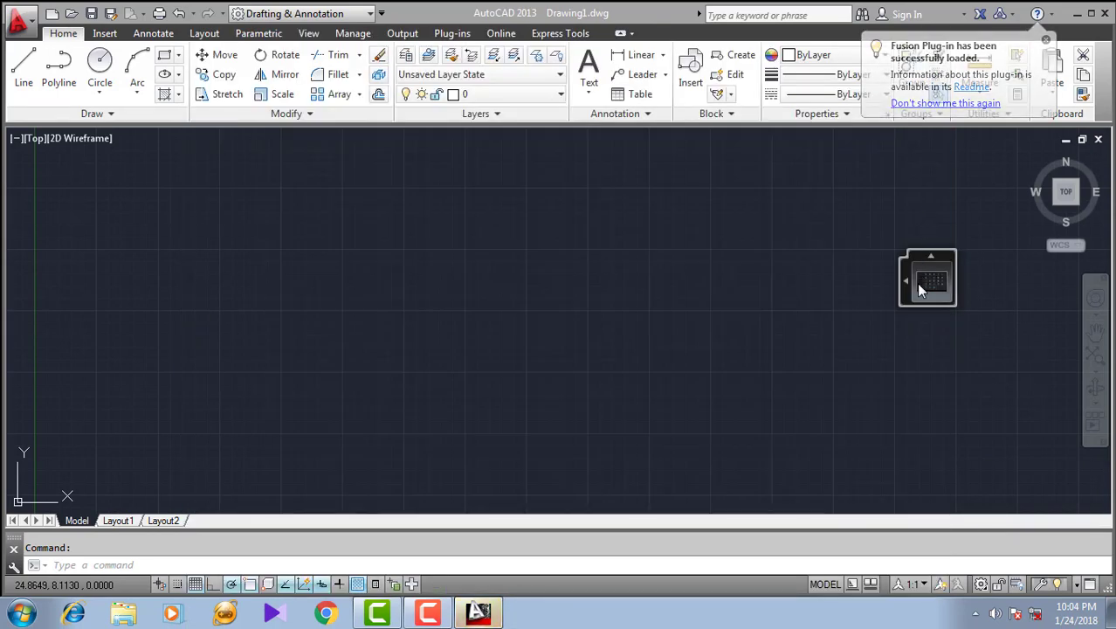
left_click_drag(916, 282, 1027, 288)
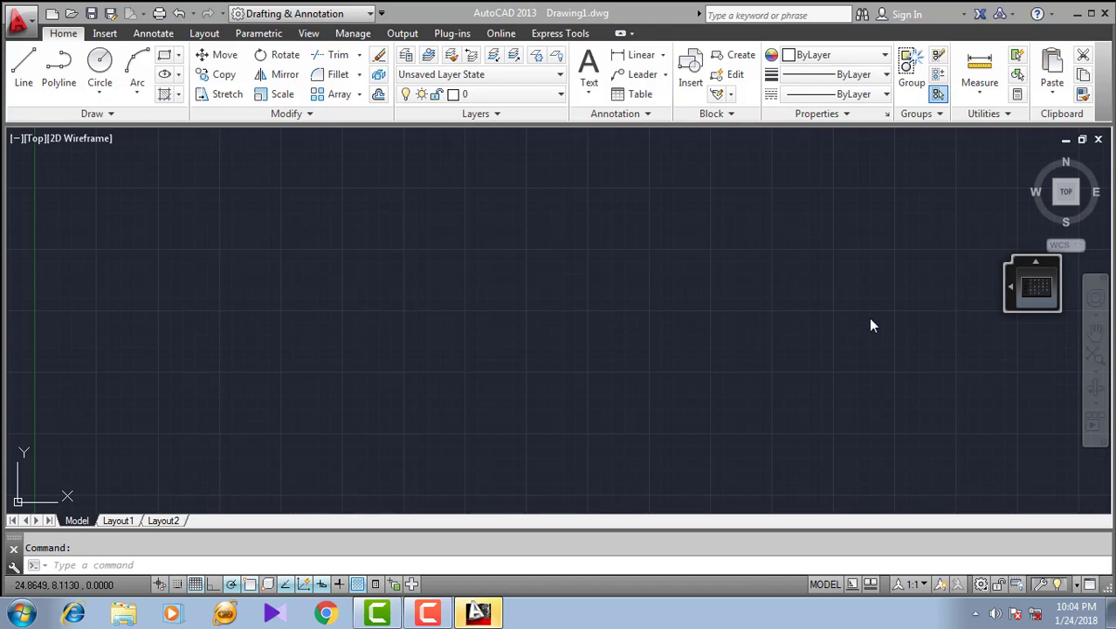